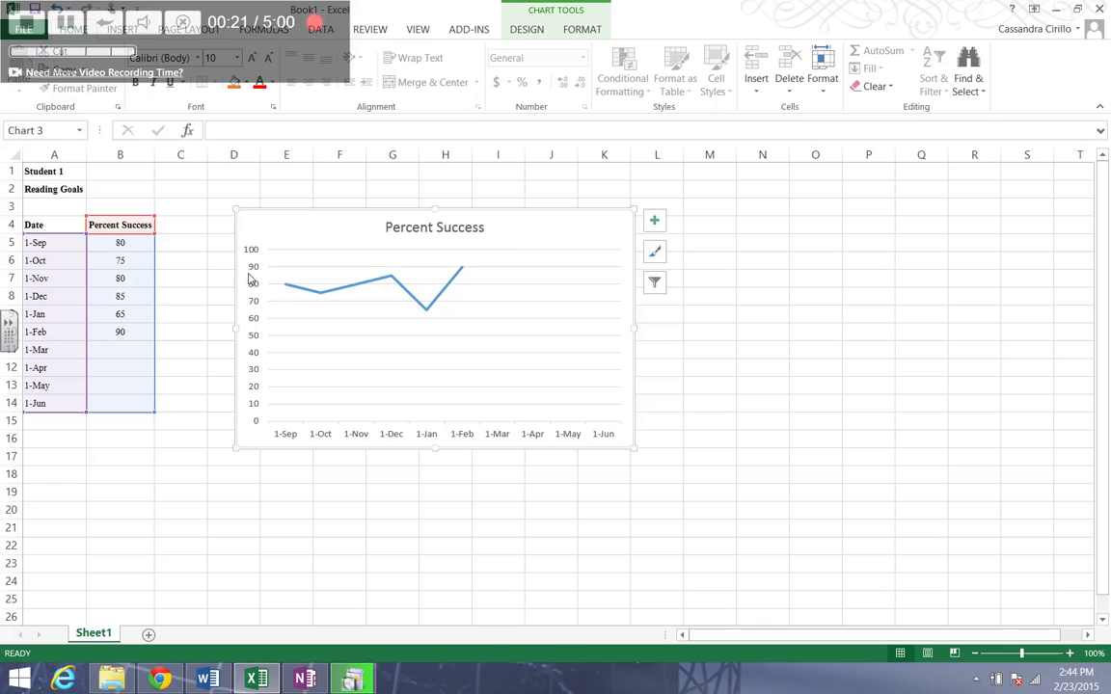
Add primary major vertical gridlines to the line chart alongside the horizontal ones.
left_click(652, 223)
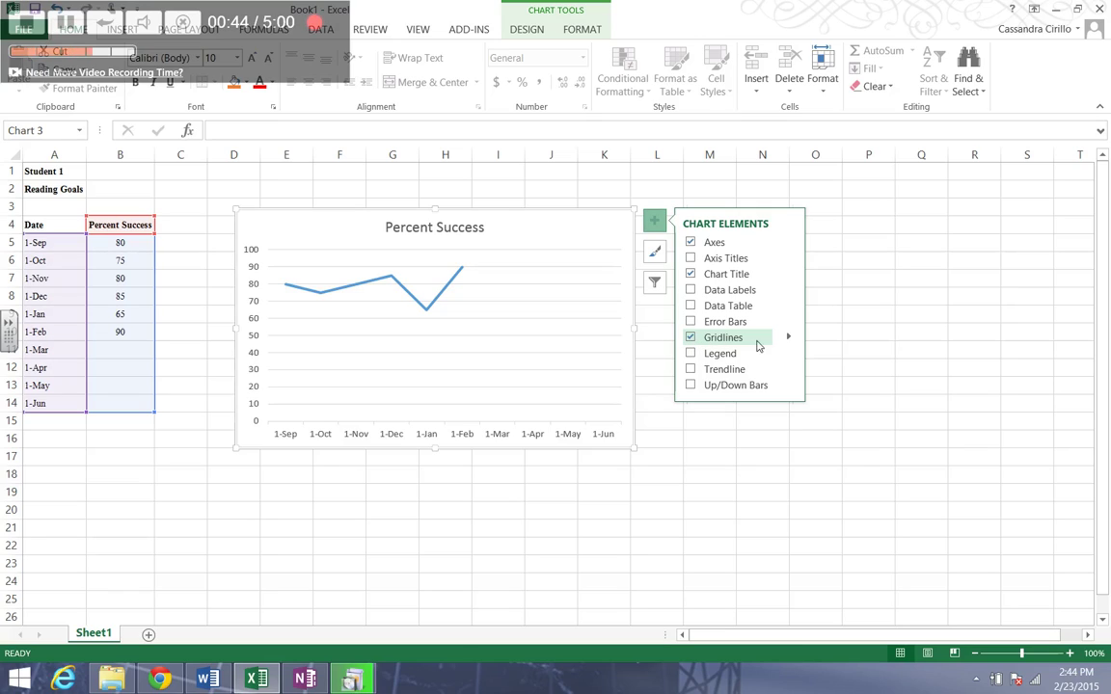
left_click(691, 339)
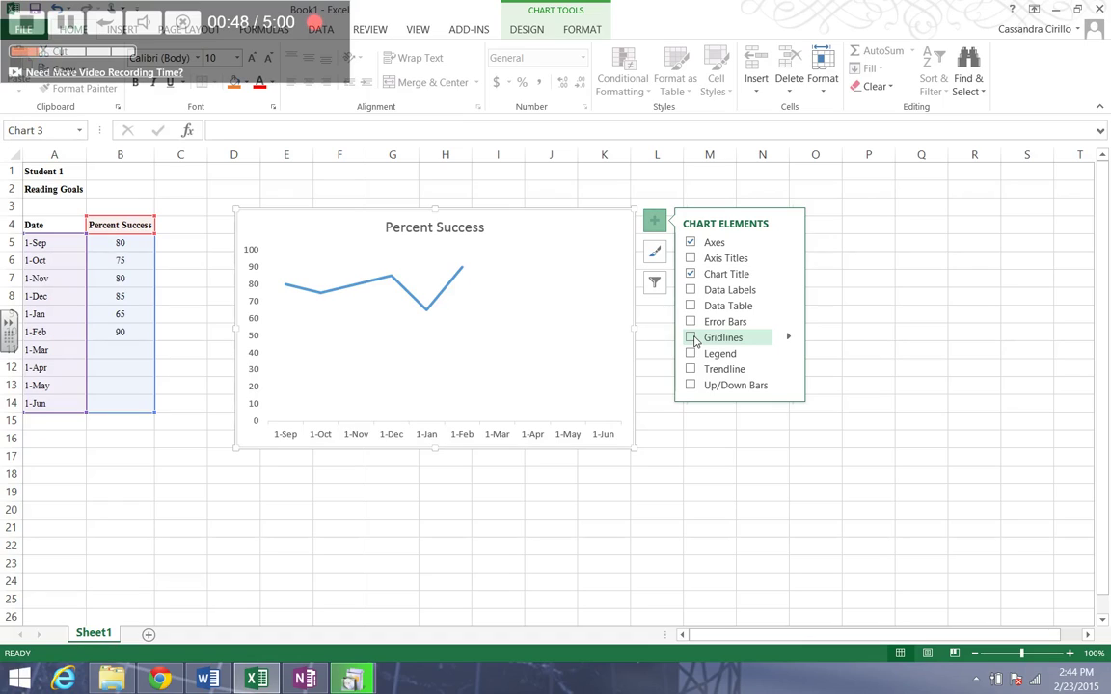
left_click(692, 339)
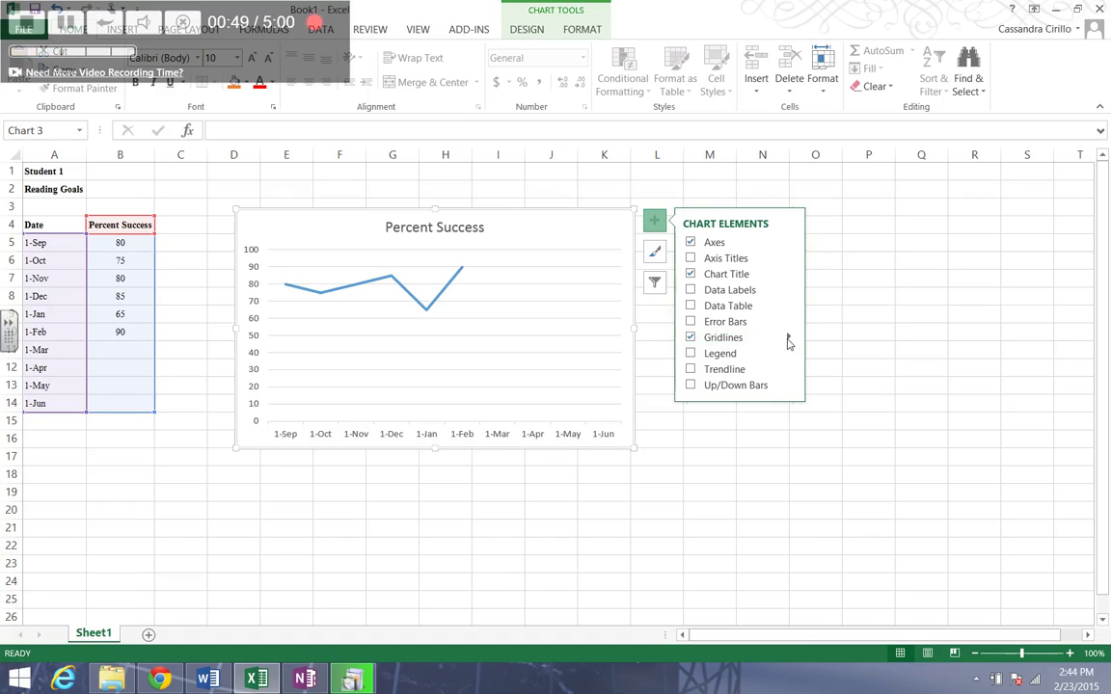
left_click(788, 340)
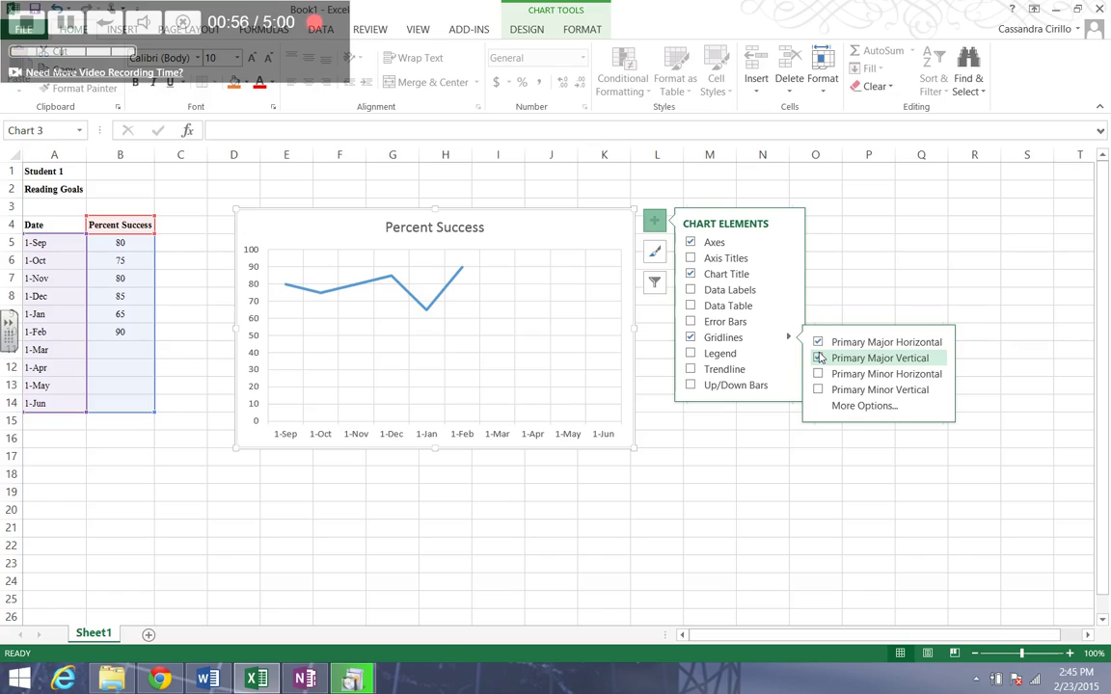
left_click(819, 358)
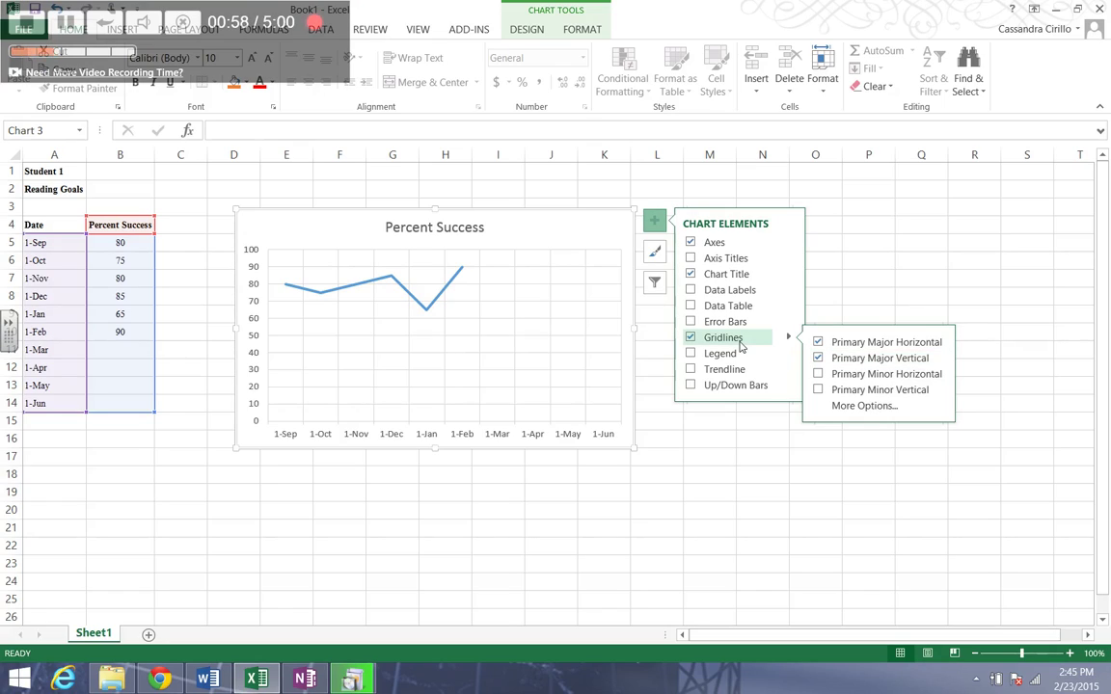
Add axis titles to both the horizontal and vertical axes of the chart.
left_click(720, 262)
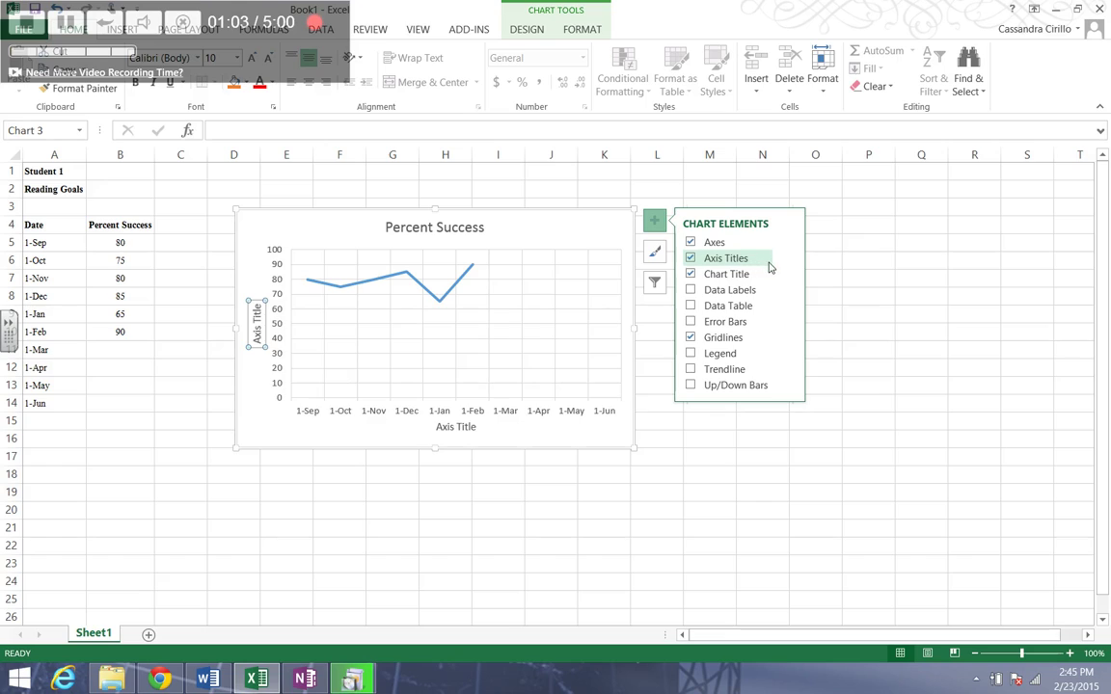
left_click(770, 266)
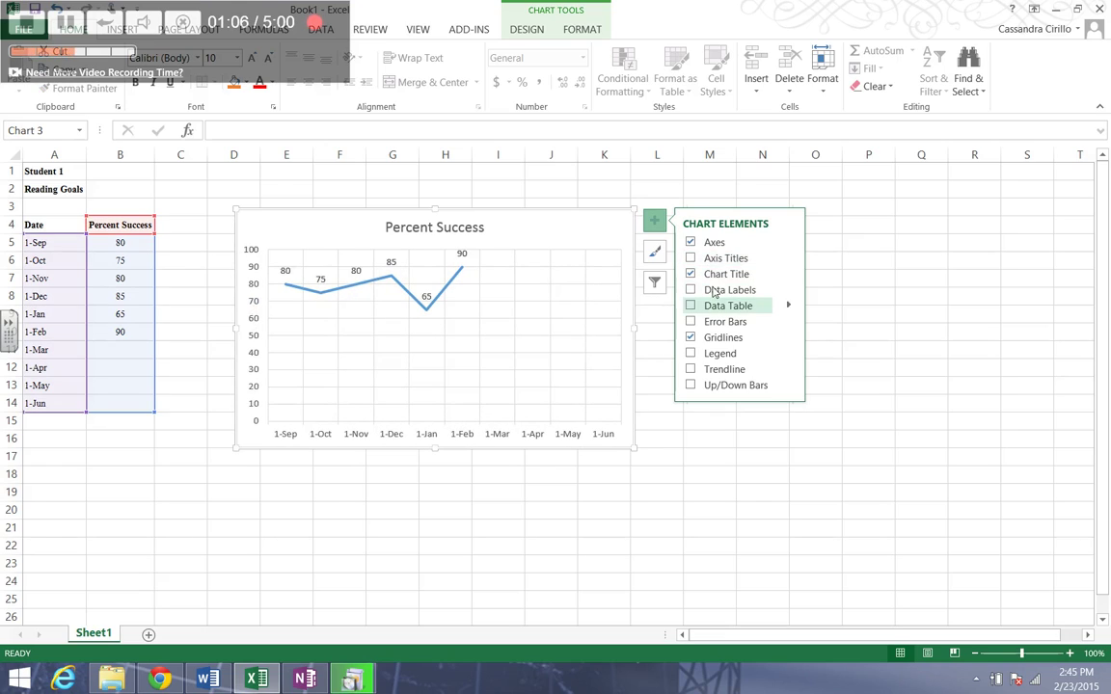
mouse_move(787, 261)
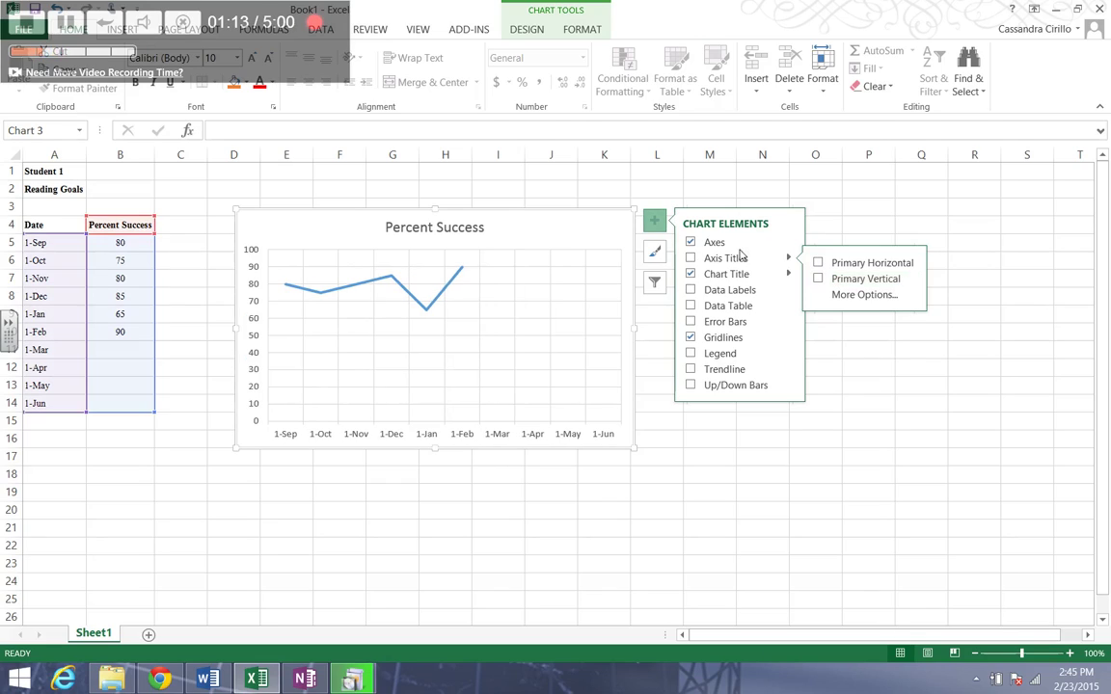
left_click(711, 260)
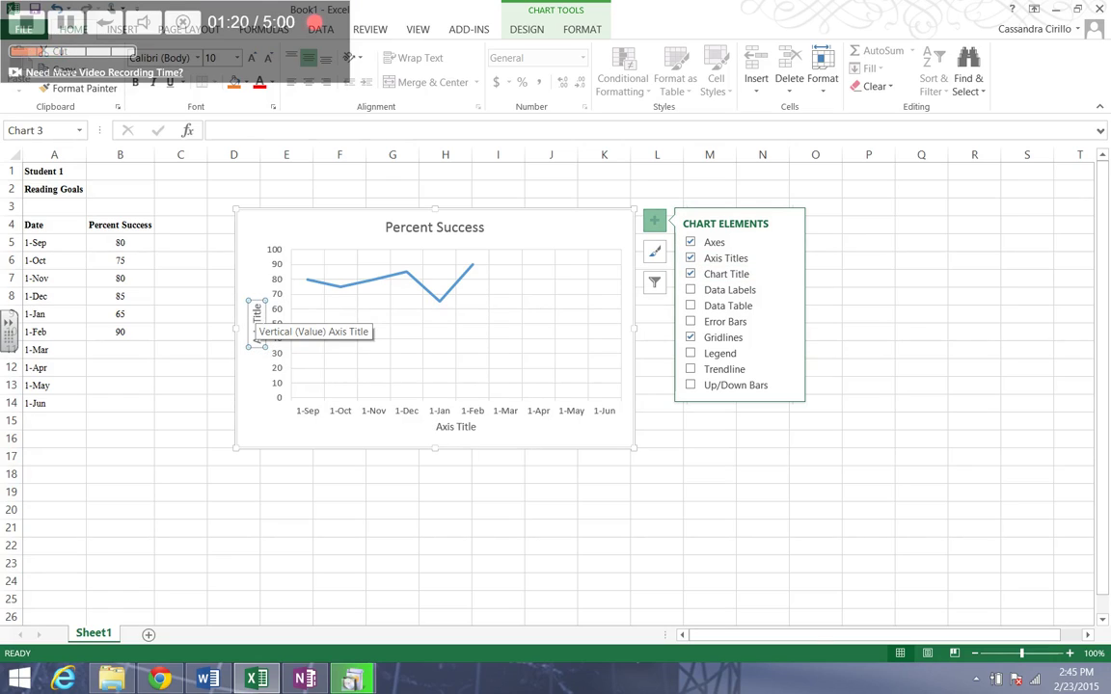
Title the vertical axis "Percent Success" and the horizontal axis "Date".
type("P")
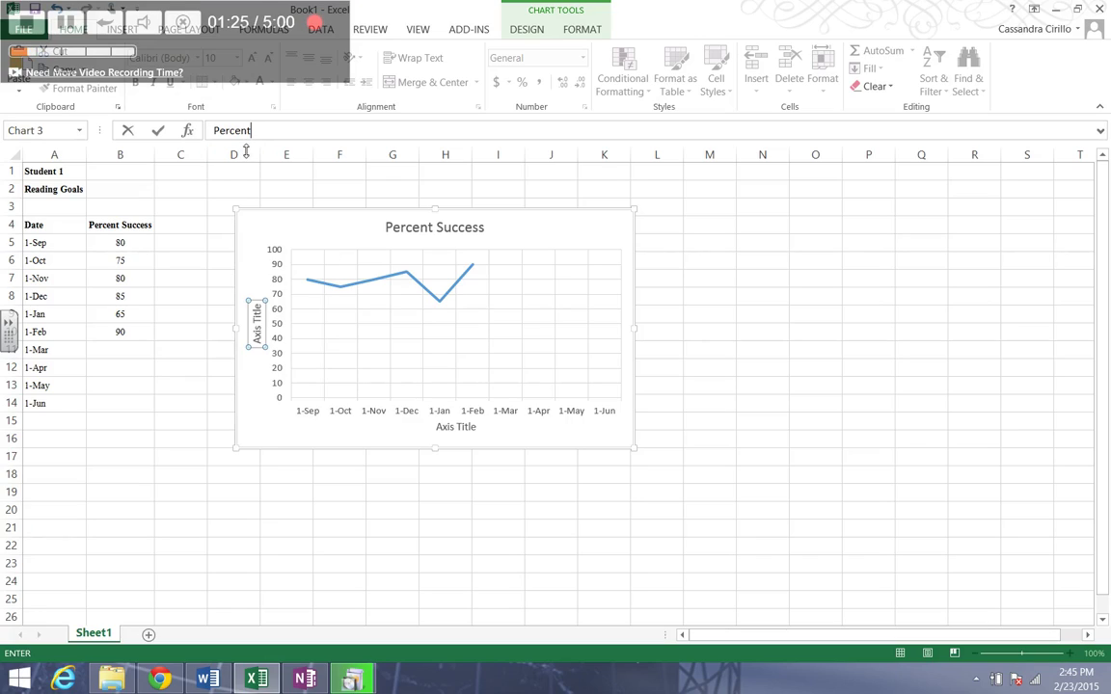
type("ercent Success")
key("Return")
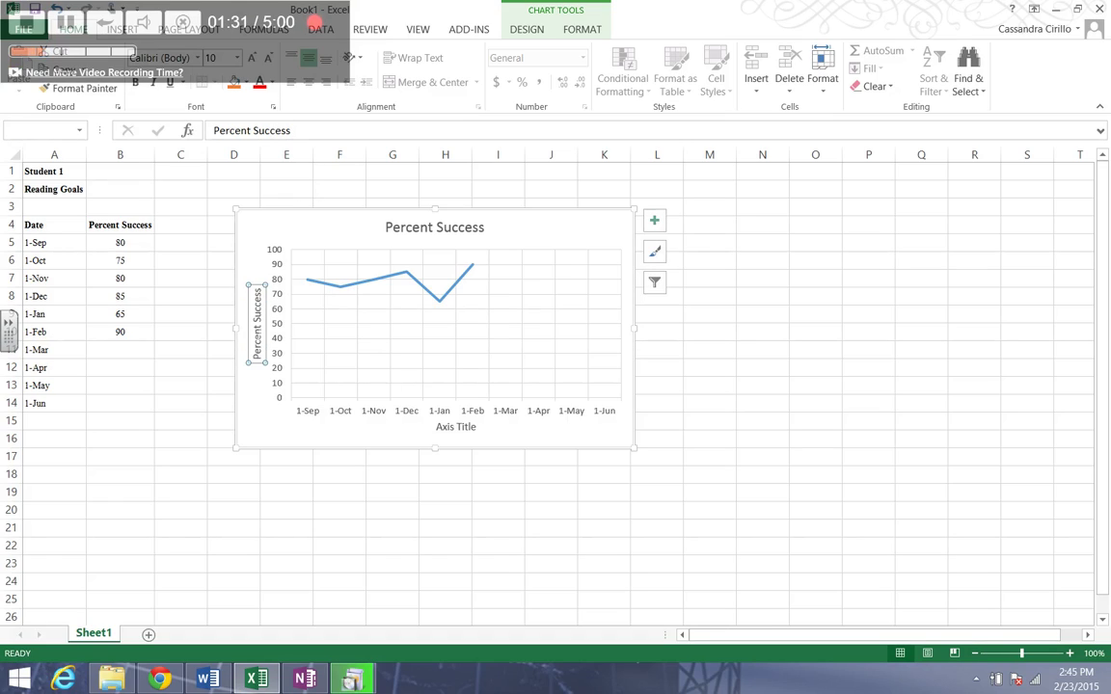
left_click(455, 426)
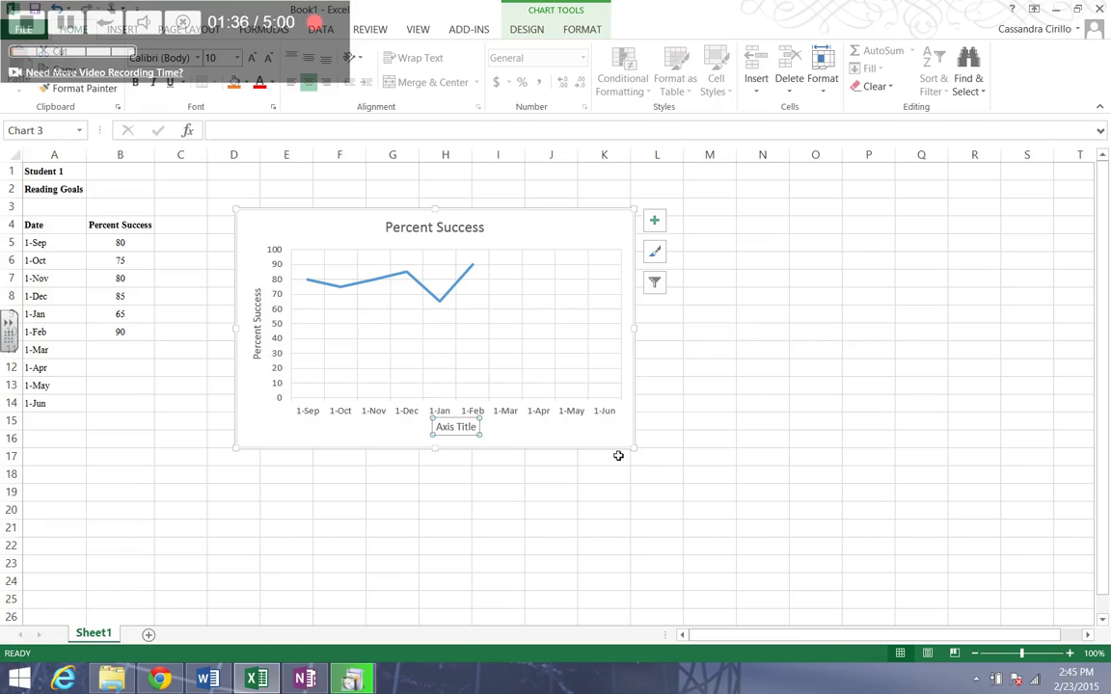
type("Date")
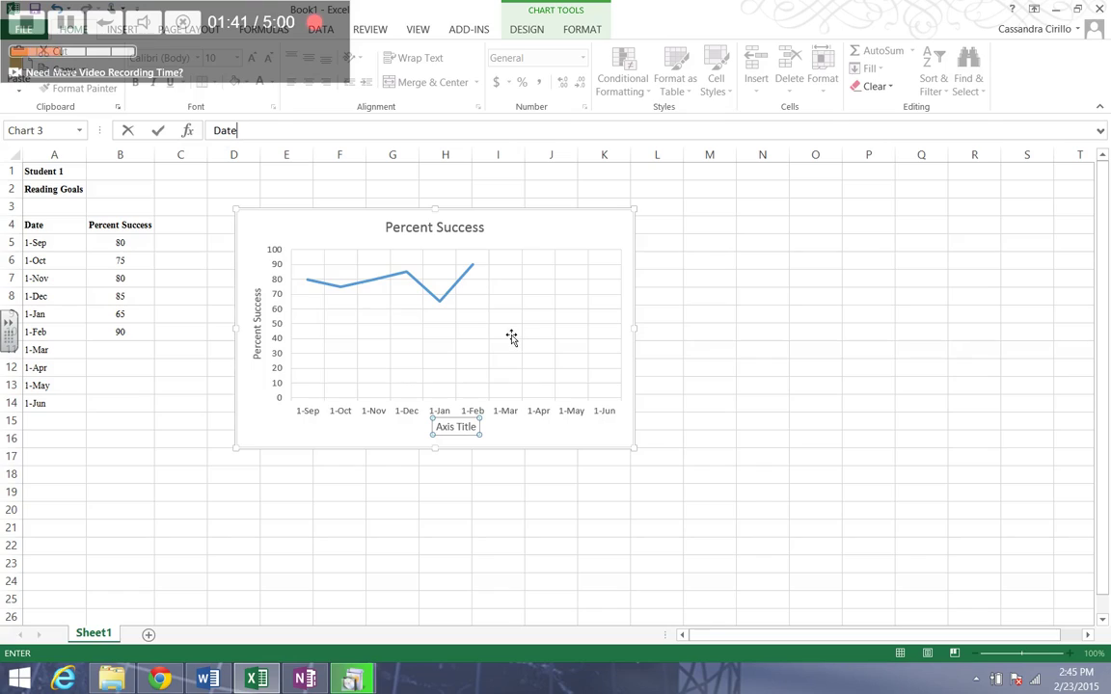
key("Return")
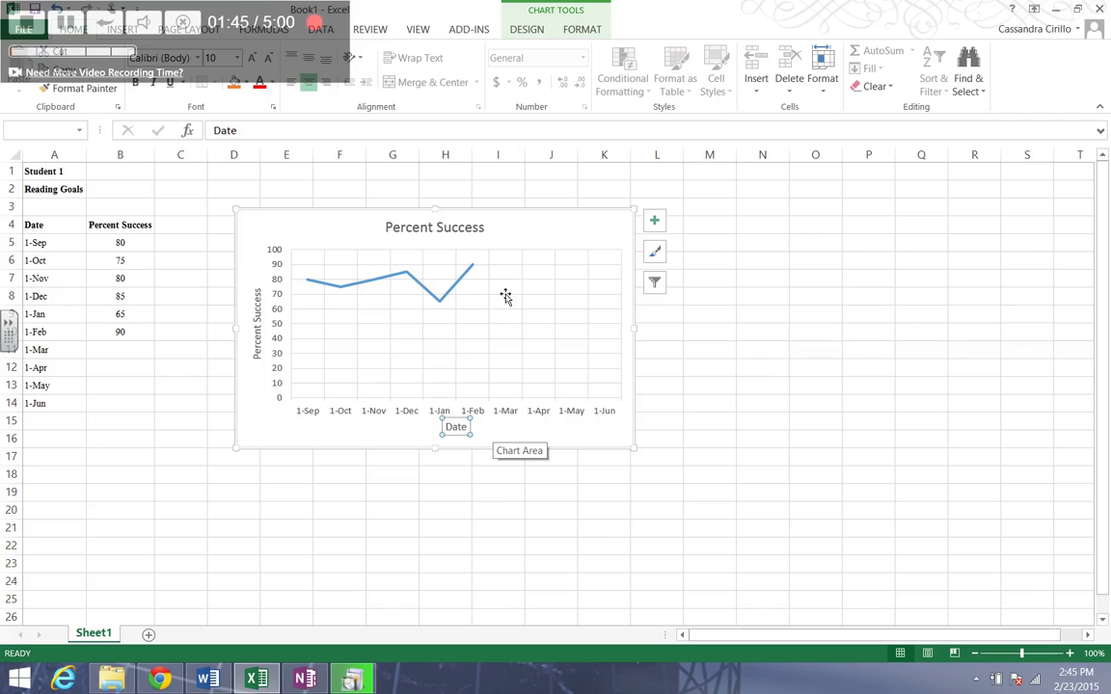
Change the chart title to "Student 1 - Reading Goal".
left_click(466, 228)
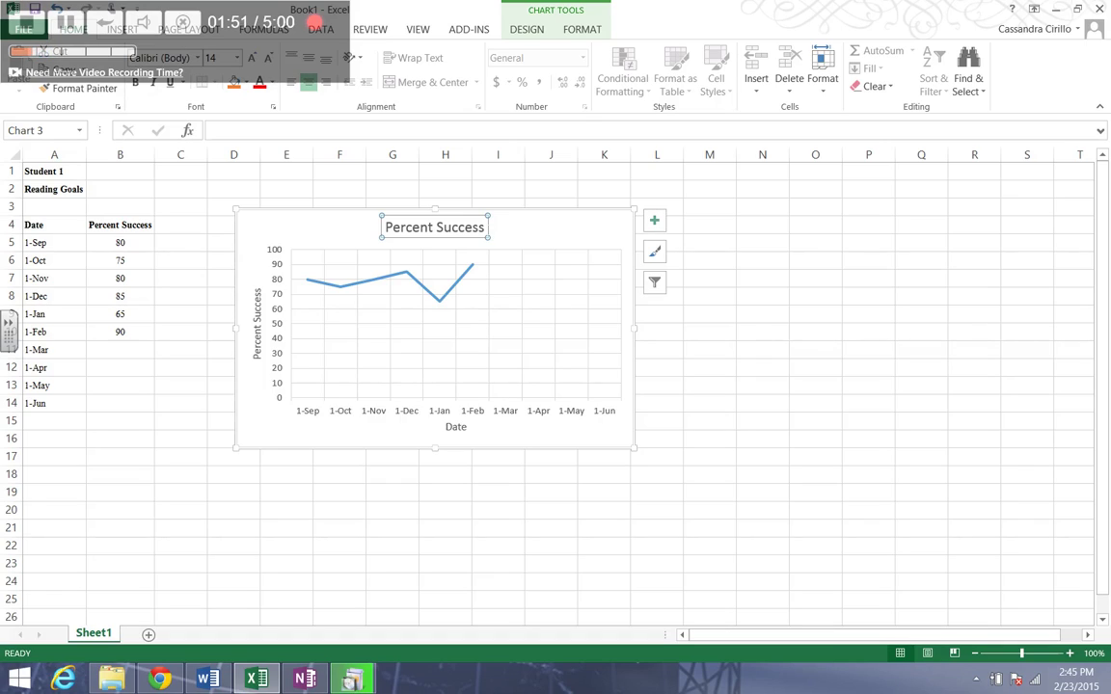
type("Student 1 - Reading Goal")
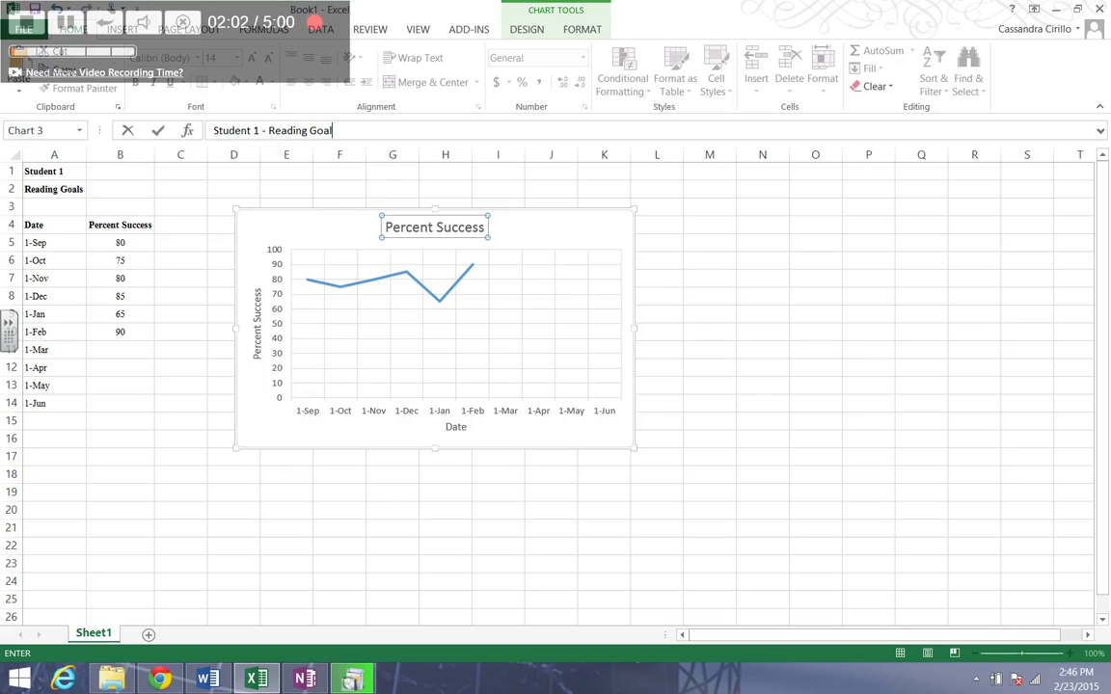
key("Return")
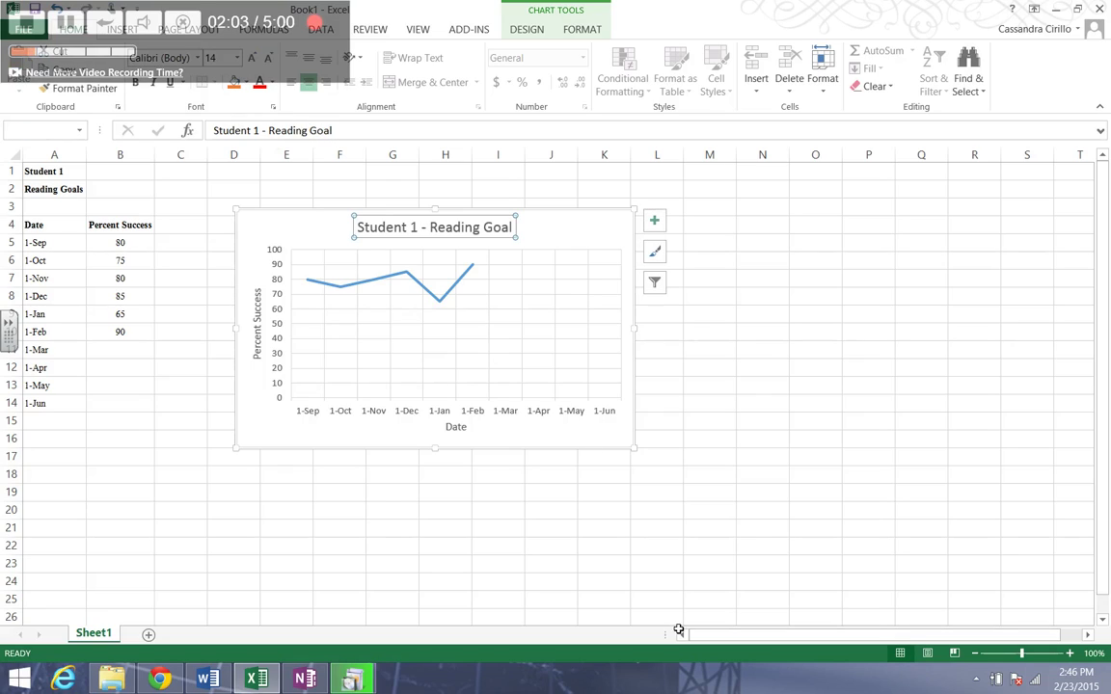
Enlarge the chart from its lower-right corner so it extends to about column M and row 21.
left_click(607, 442)
left_click_drag(635, 449, 660, 478)
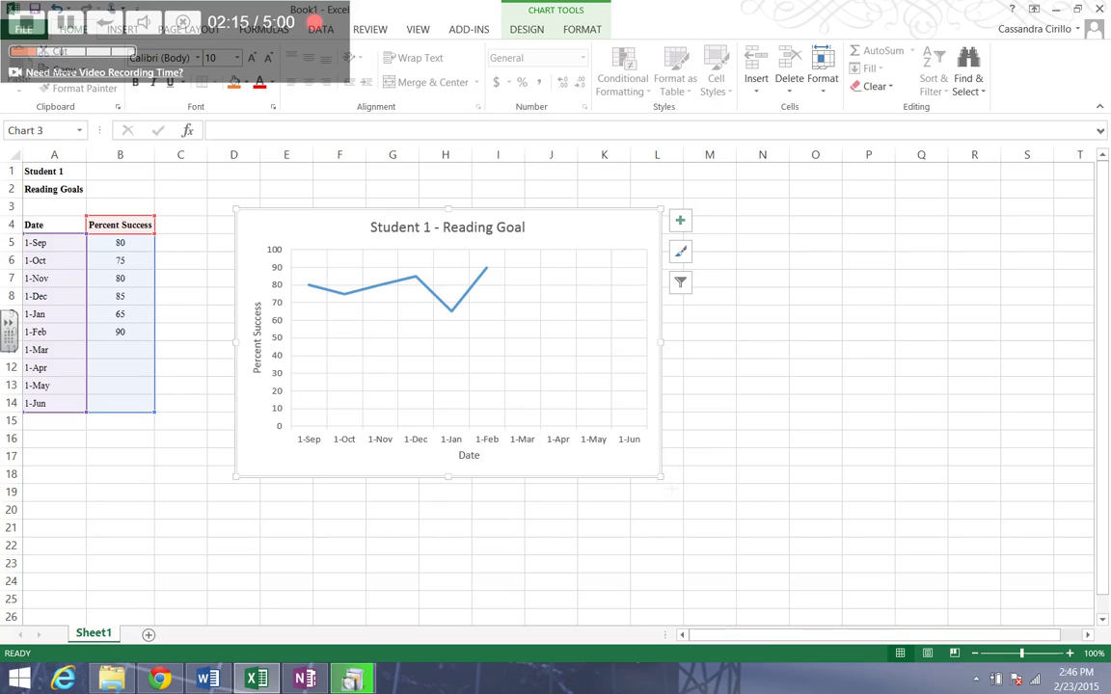
left_click_drag(663, 477, 731, 539)
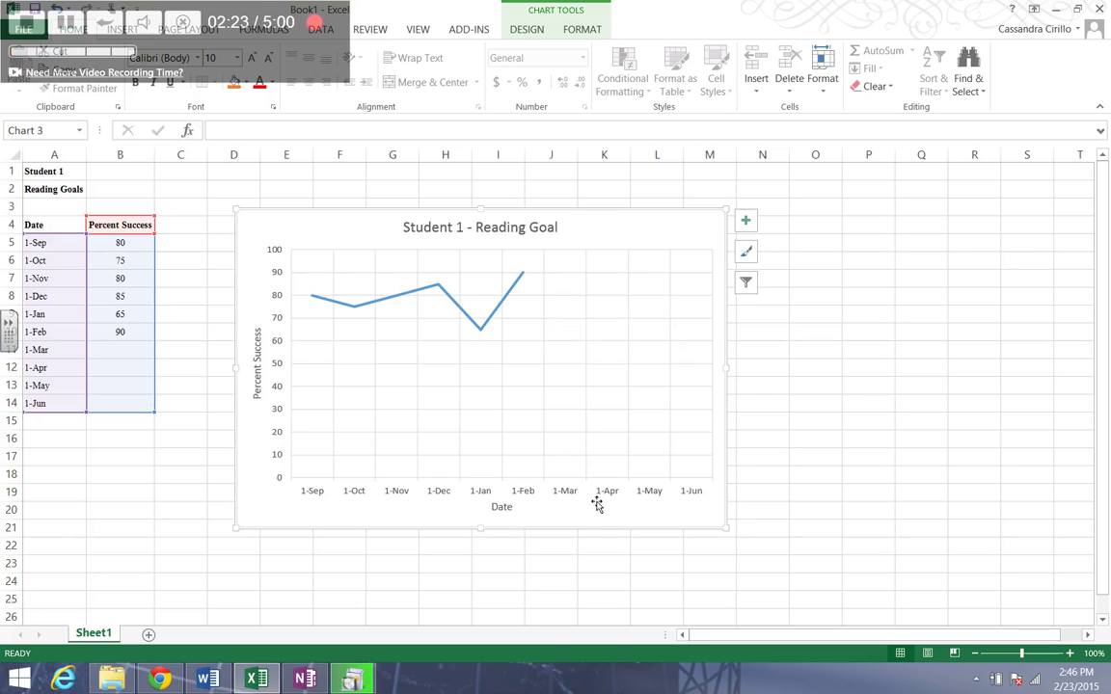
Examine the formatting options for the horizontal date axis, the vertical axis and the vertical axis title.
left_click(527, 497)
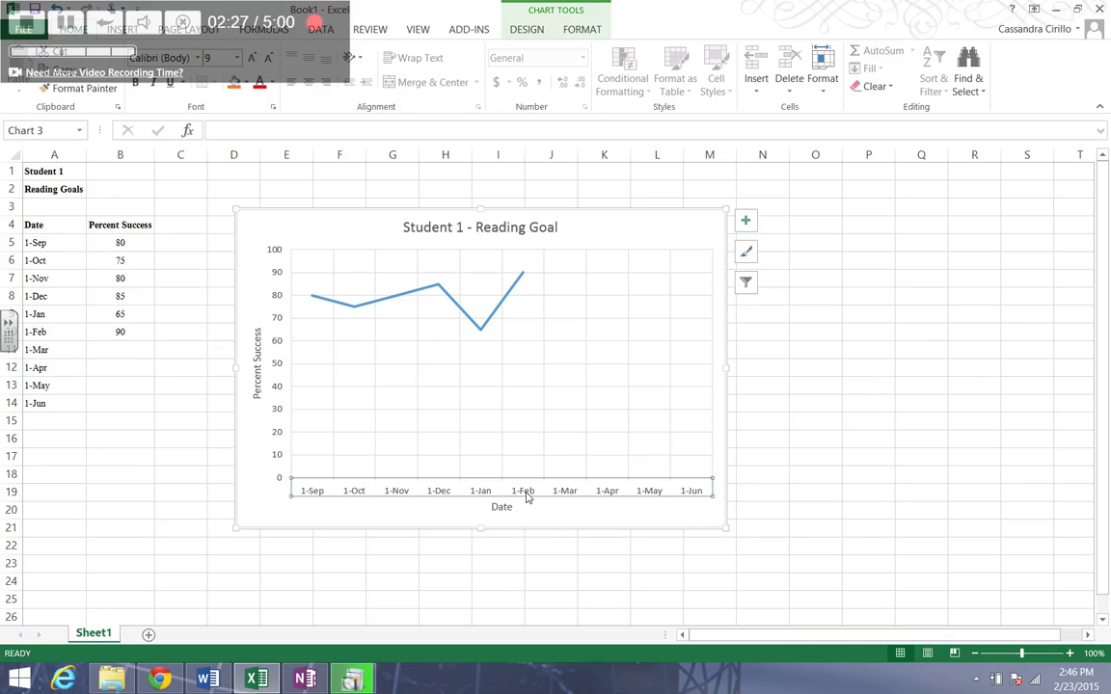
right_click(528, 497)
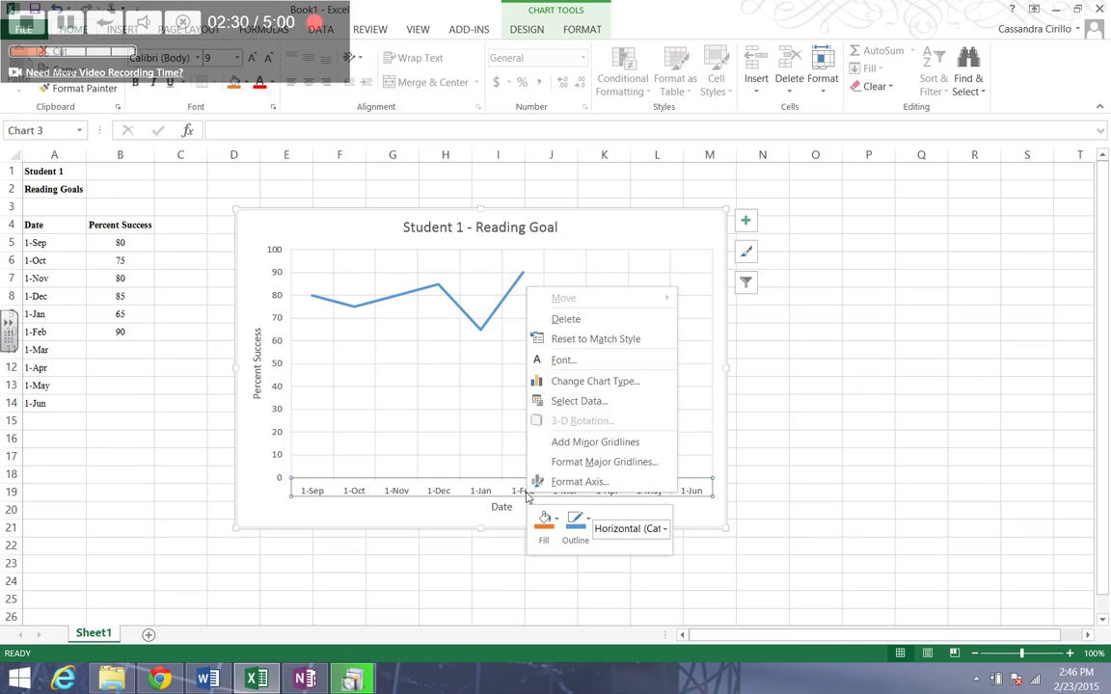
key("Escape")
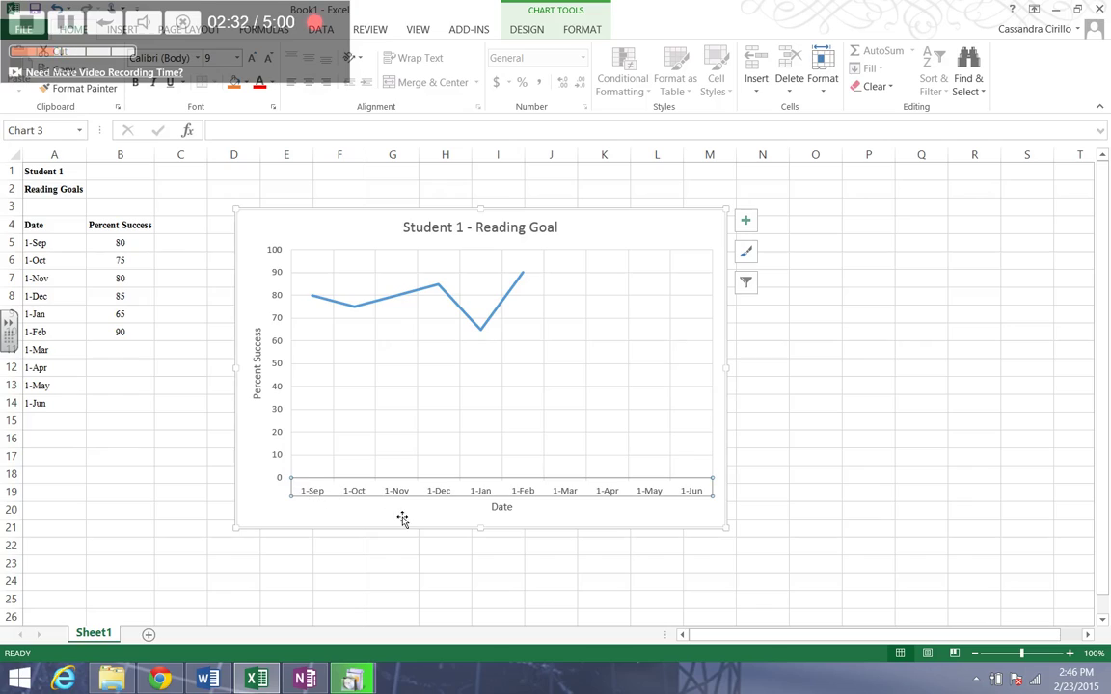
right_click(598, 499)
left_click(440, 498)
right_click(441, 495)
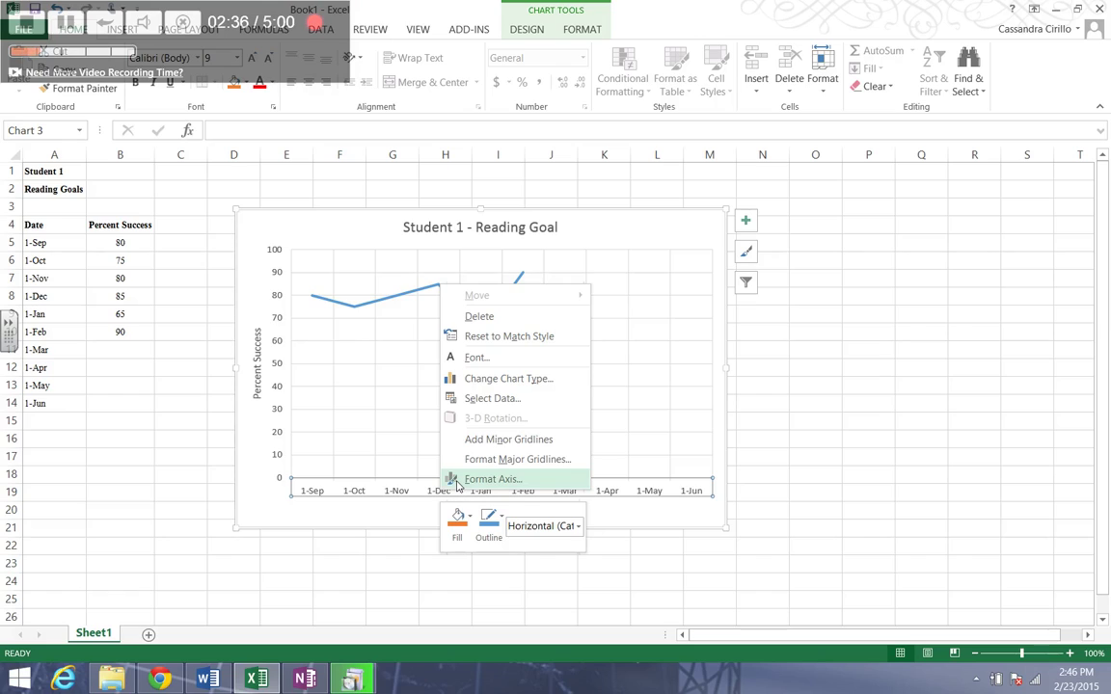
left_click(487, 480)
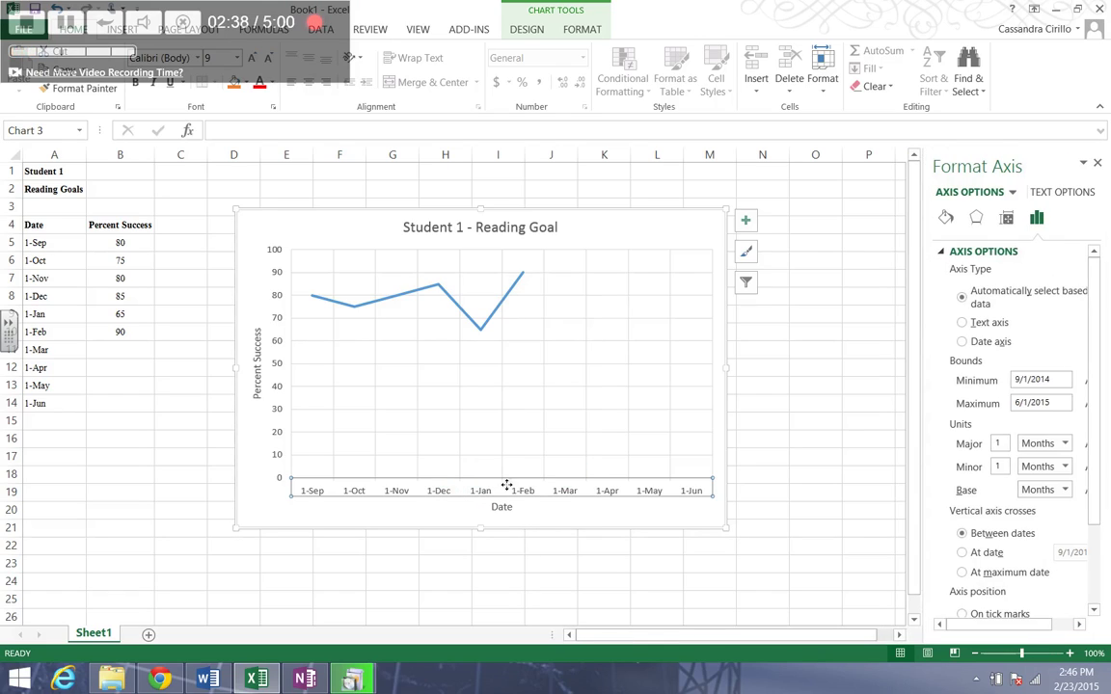
left_click(258, 357)
left_click(279, 316)
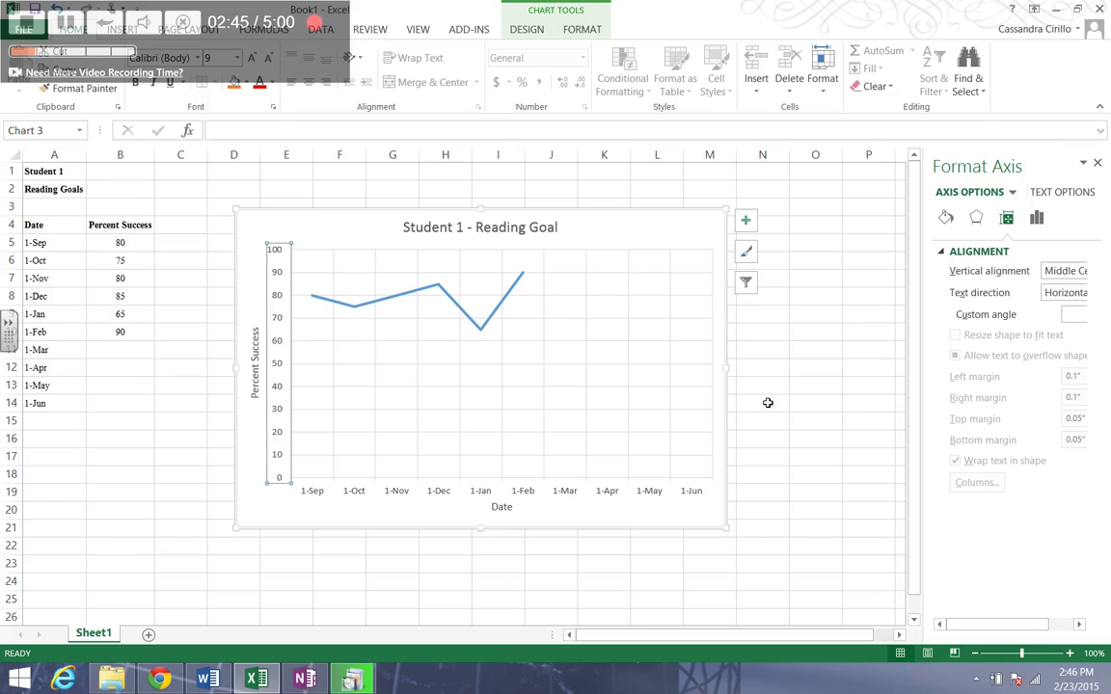
left_click(253, 352)
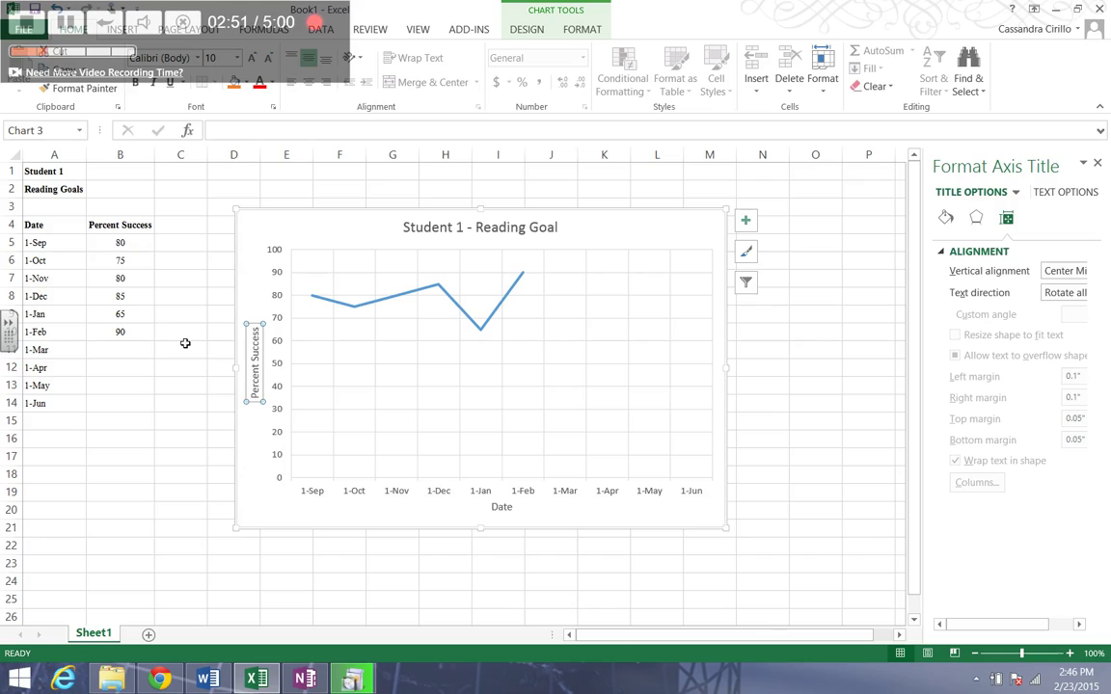
Clear the 1-Nov percent value in B7 and enter the note "absent" beside it in C7.
left_click(125, 278)
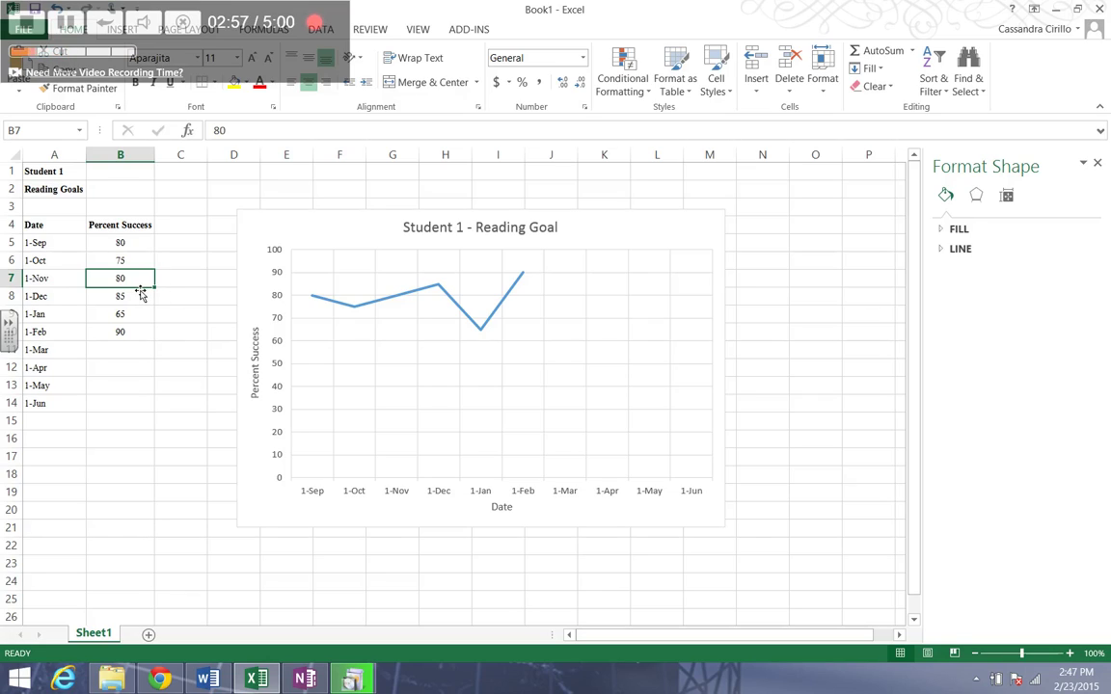
key("Delete")
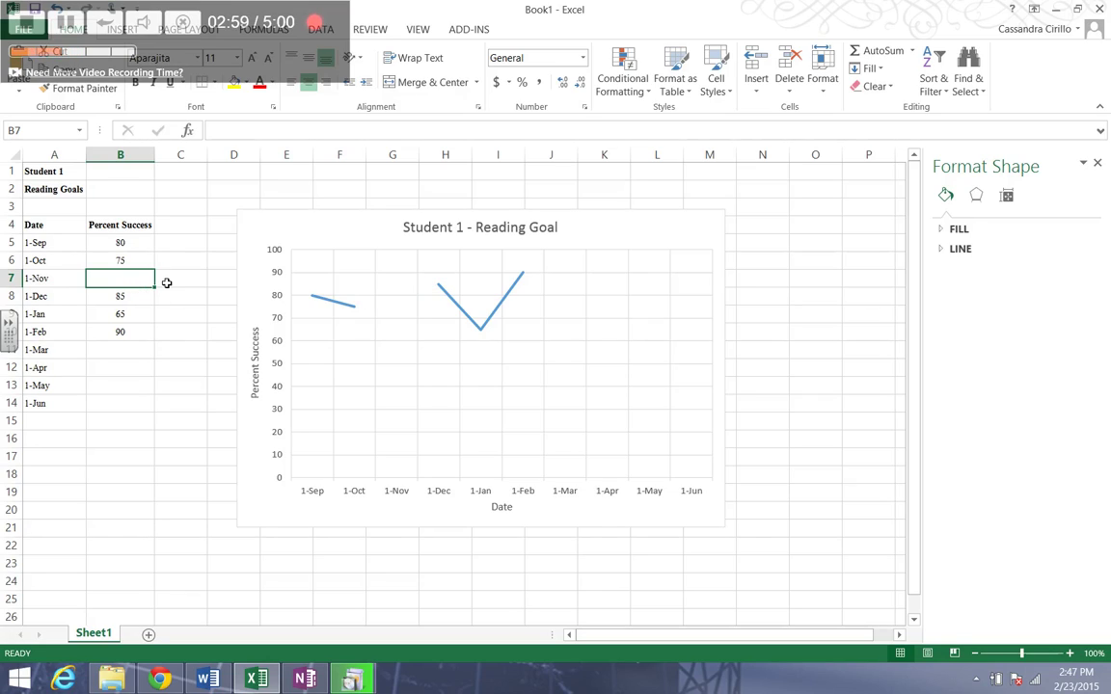
left_click(167, 282)
type("absent")
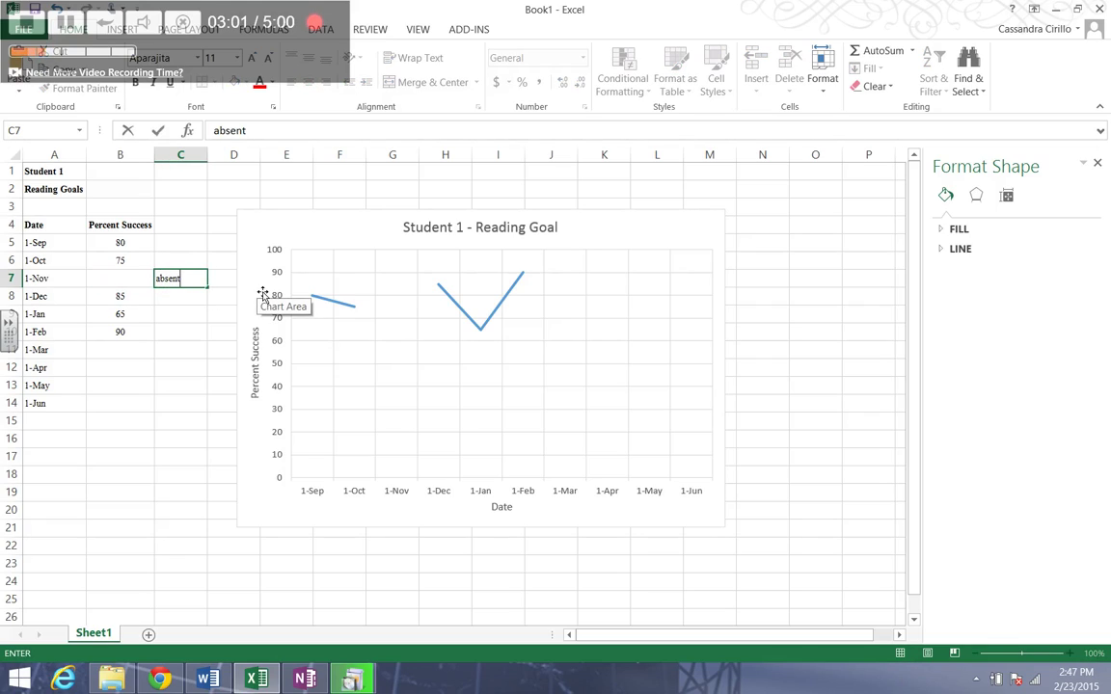
key("Return")
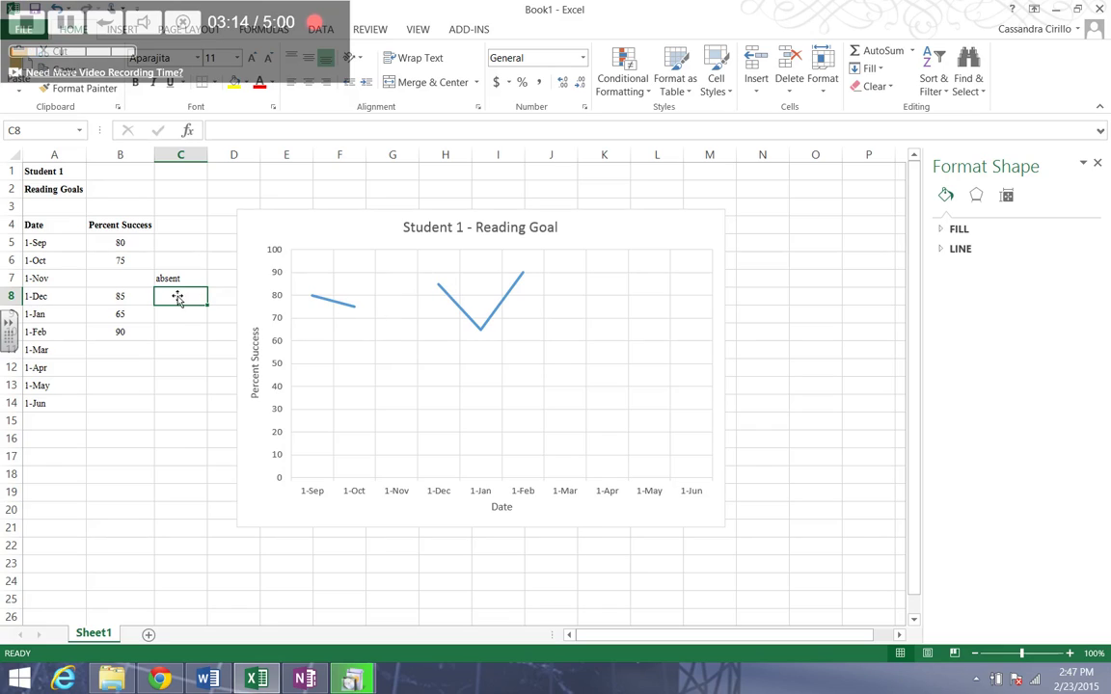
Set the Percent Success series to show empty cells by connecting data points with a line across the missing 1-Nov value.
left_click(329, 305)
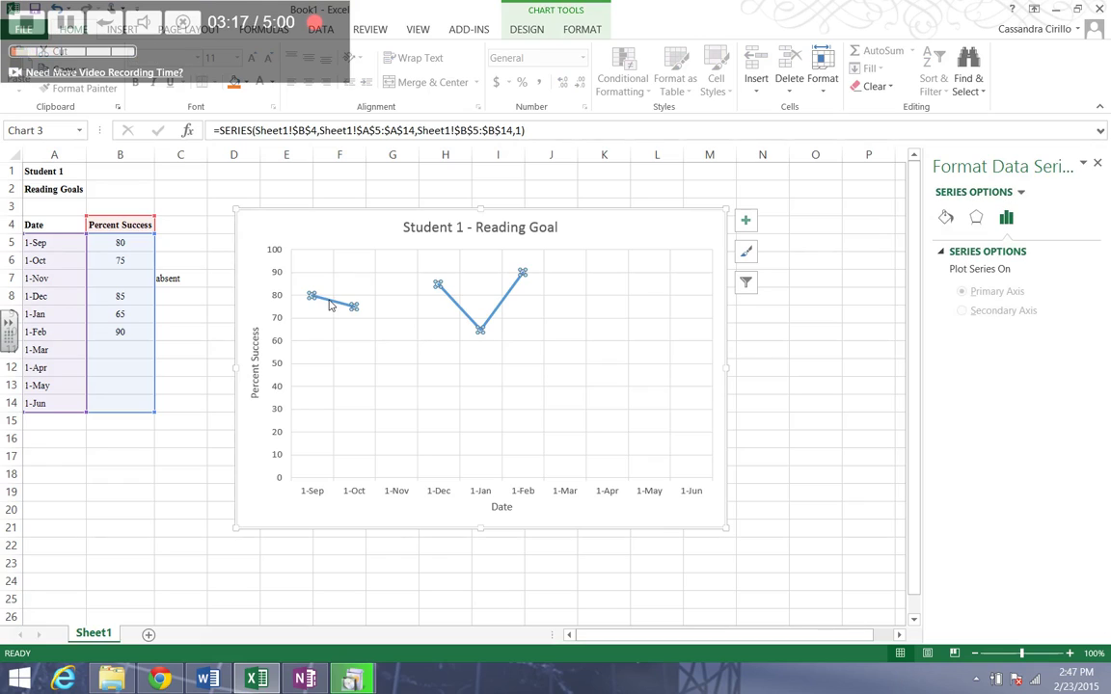
right_click(448, 299)
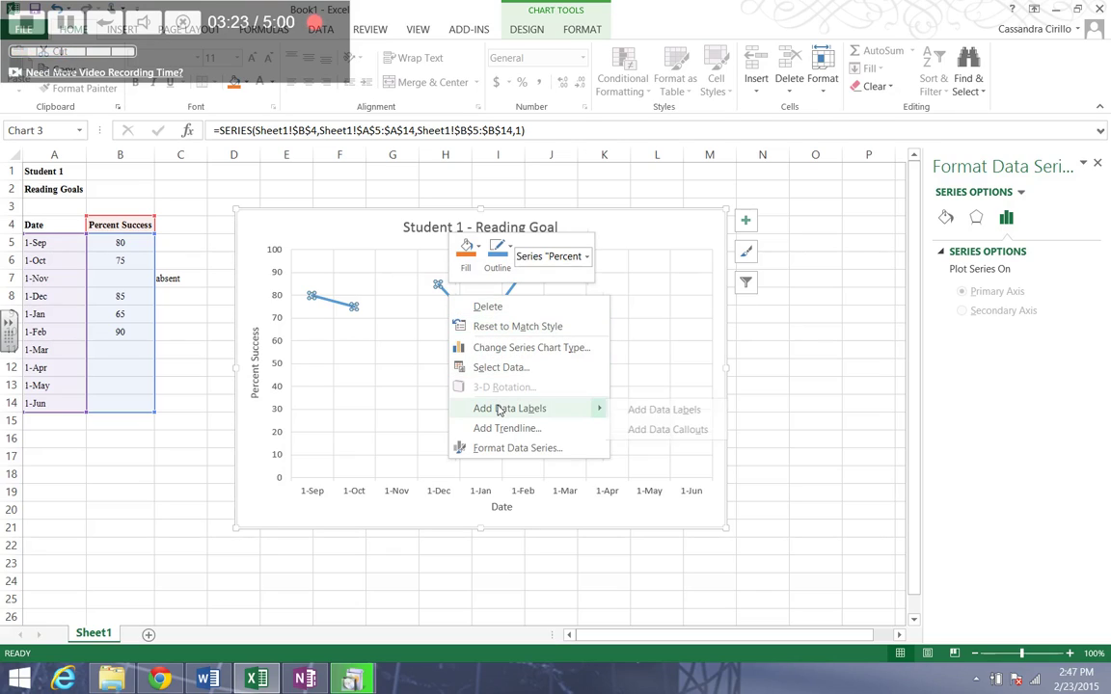
left_click(503, 375)
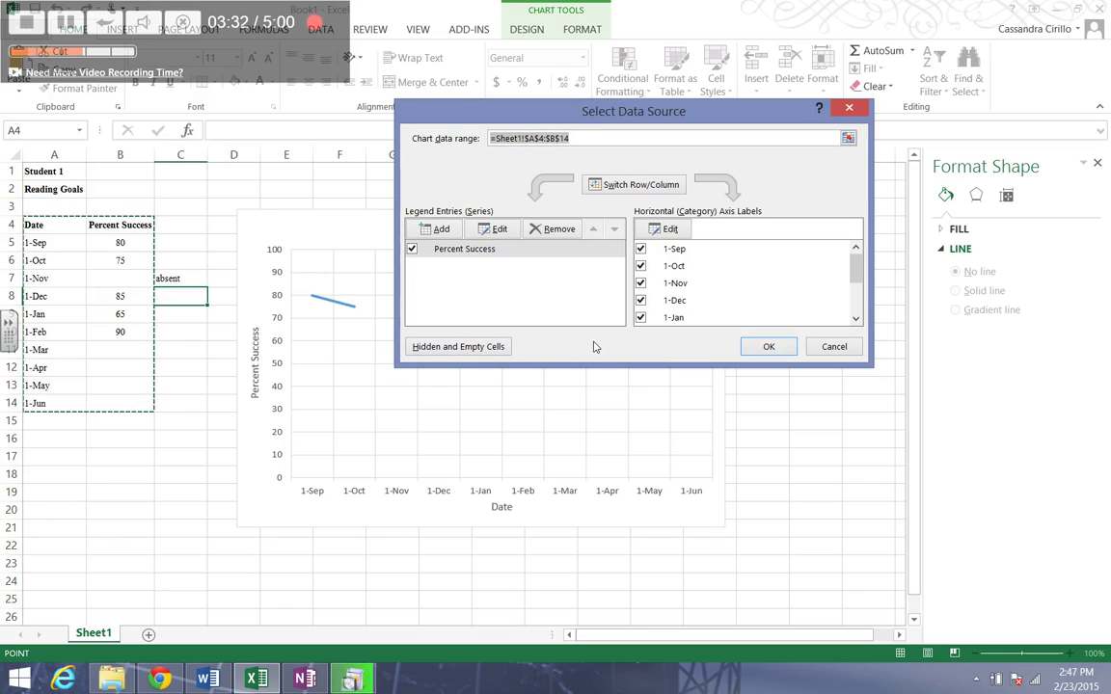
left_click(477, 349)
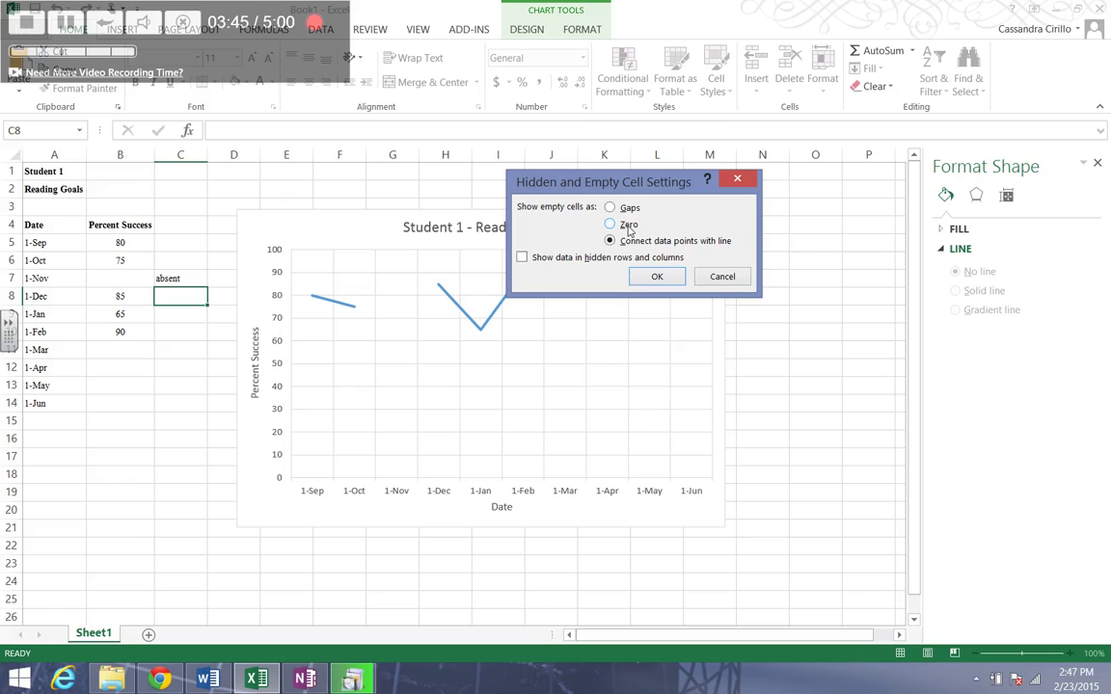
left_click(654, 278)
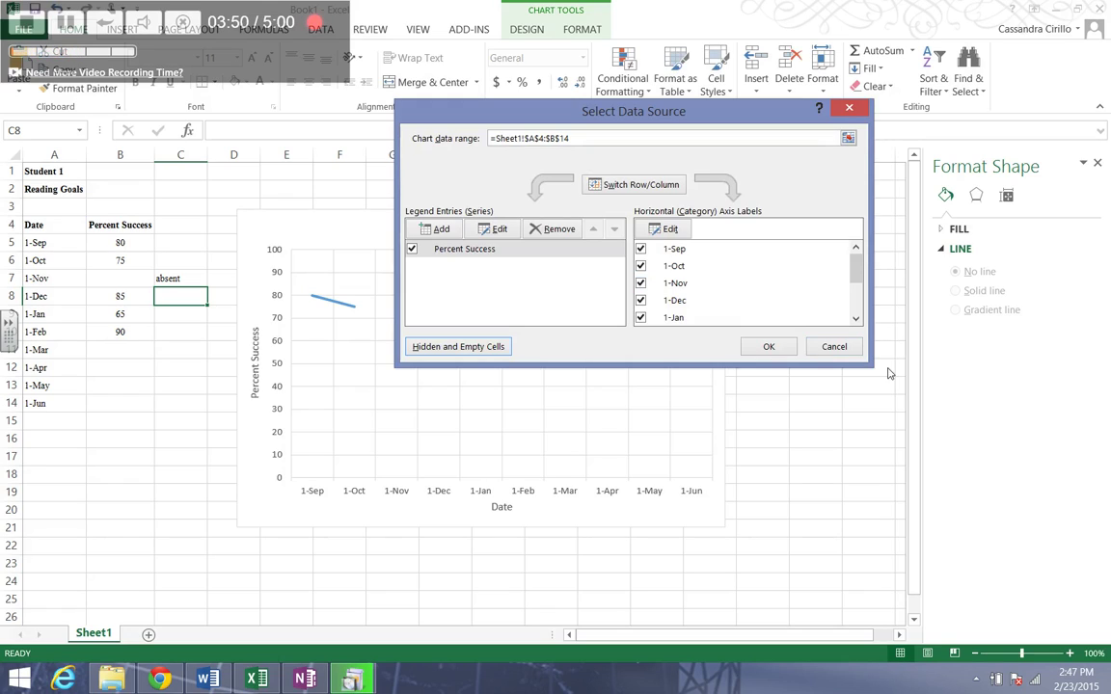
left_click(768, 347)
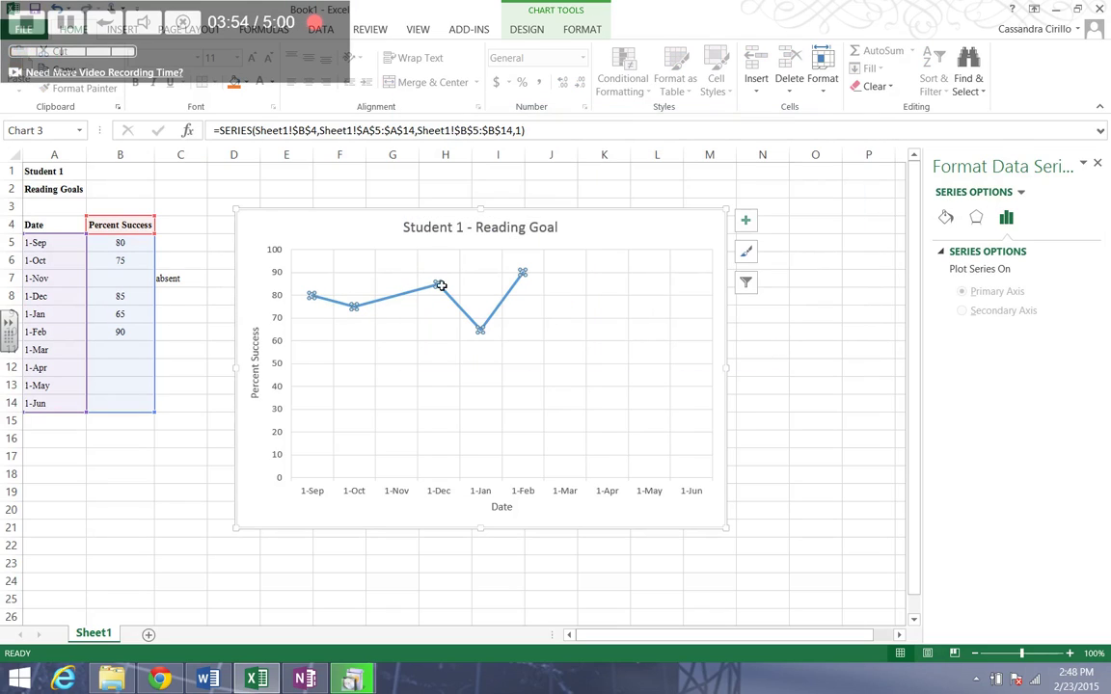
mouse_move(441, 285)
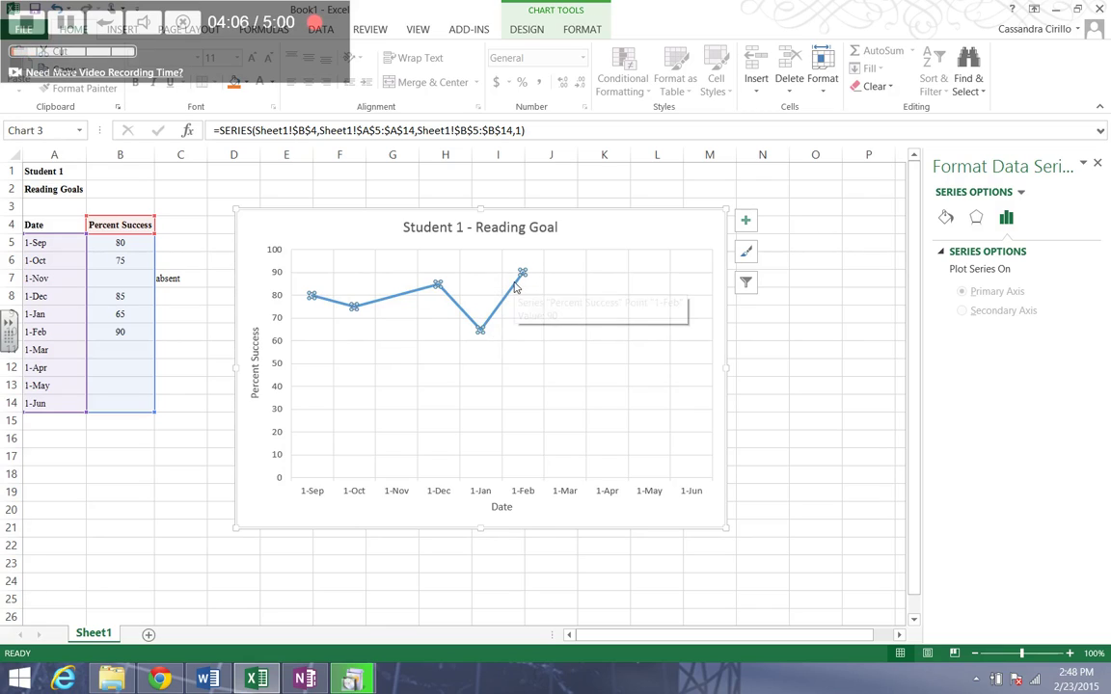
Try the dark chart Style 7 on the whole chart and replace it with the light grey gradient style with circular value markers.
left_click(670, 239)
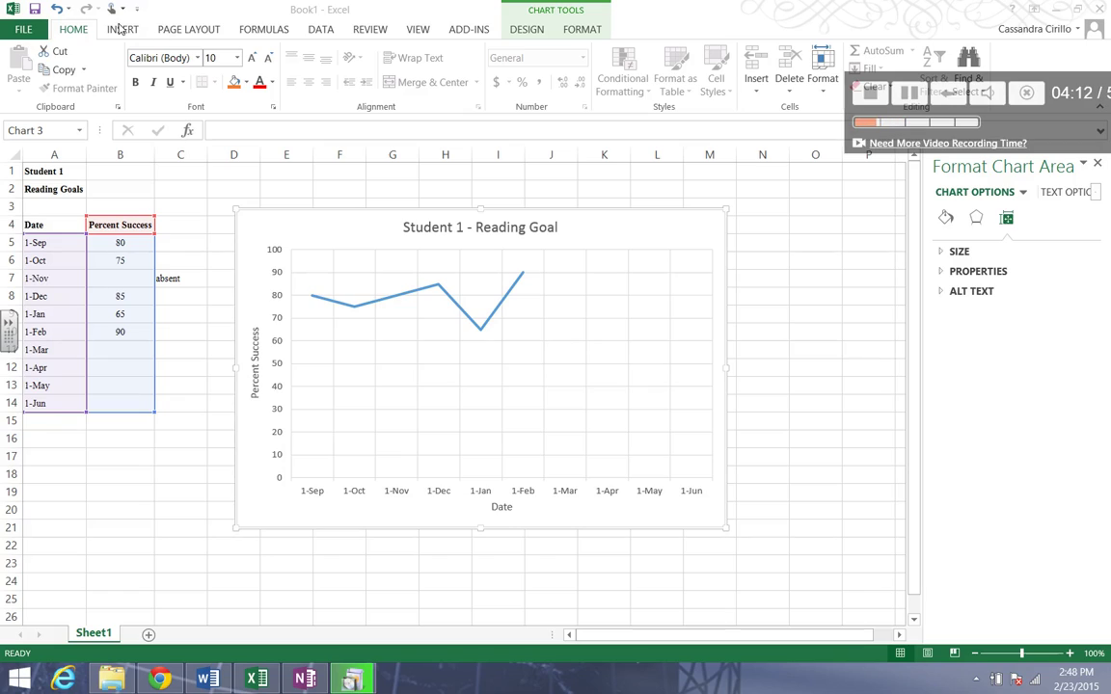
left_click(120, 30)
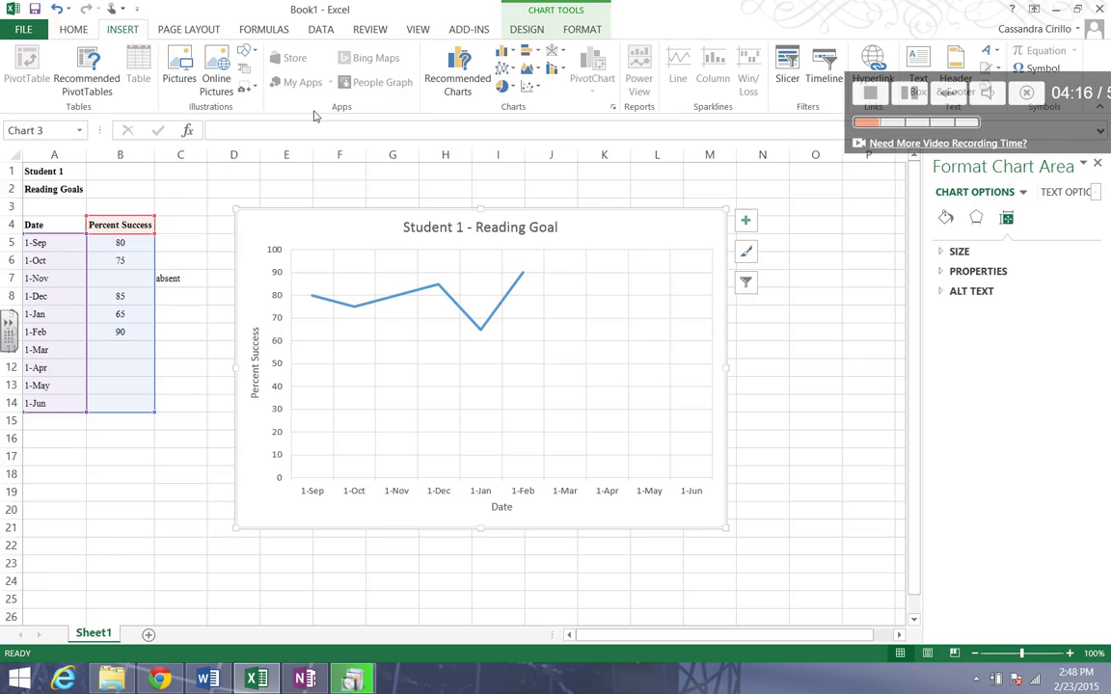
left_click(191, 31)
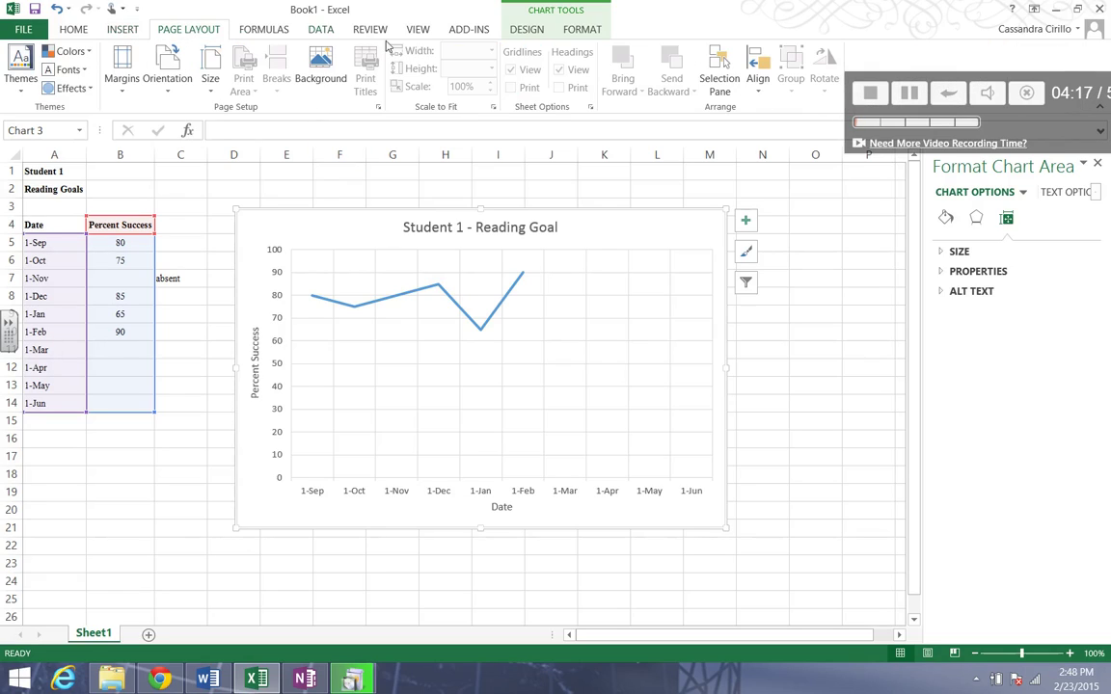
left_click(527, 30)
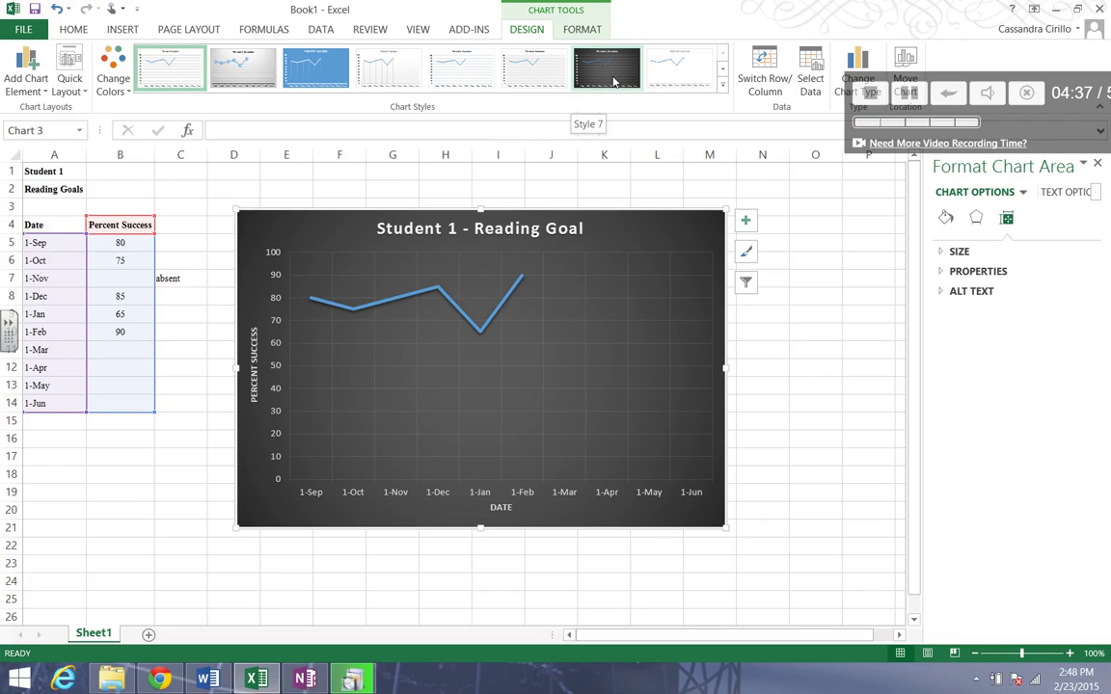
left_click(614, 81)
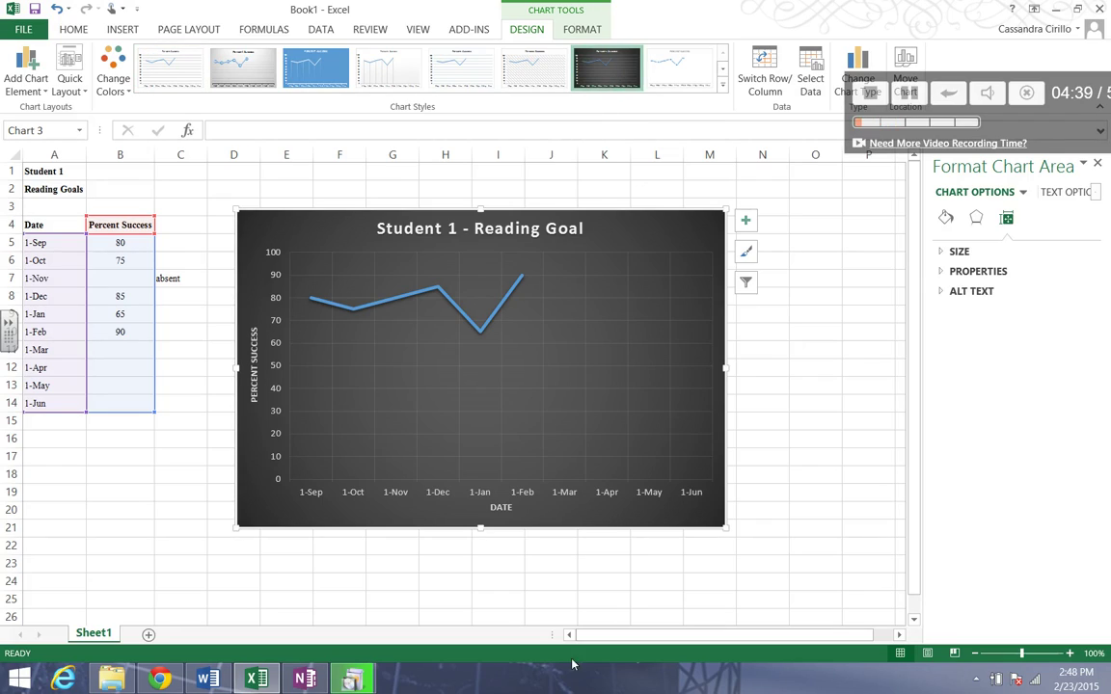
left_click(228, 72)
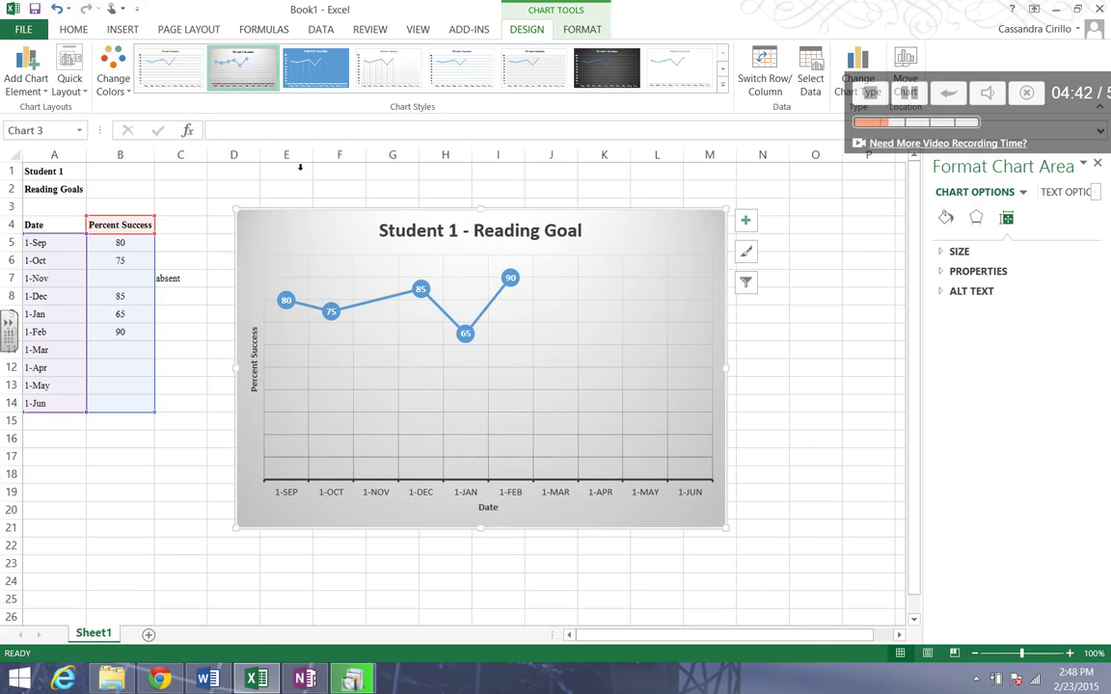